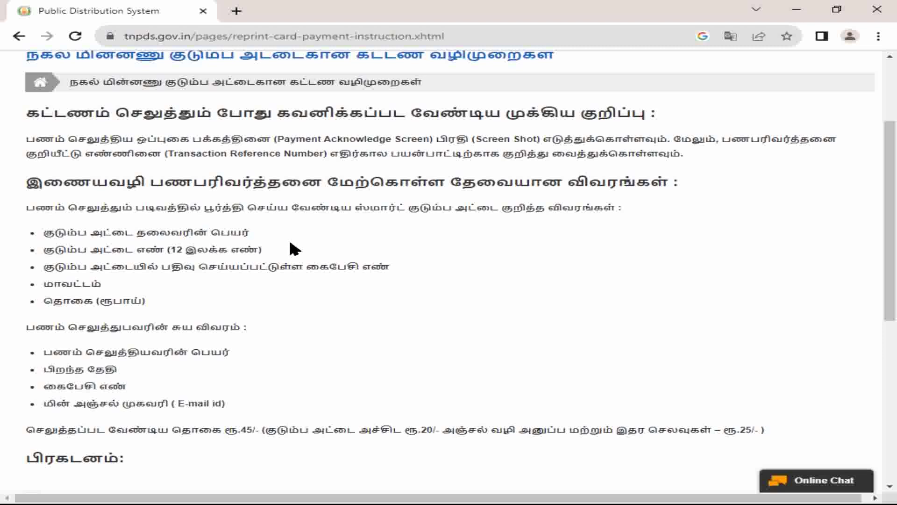
# Step: Read through the TNPDS instruction bullets on the amount and the payer's personal details
pyautogui.moveTo(145, 245); pyautogui.dragTo(392, 240)
pyautogui.click(383, 241)
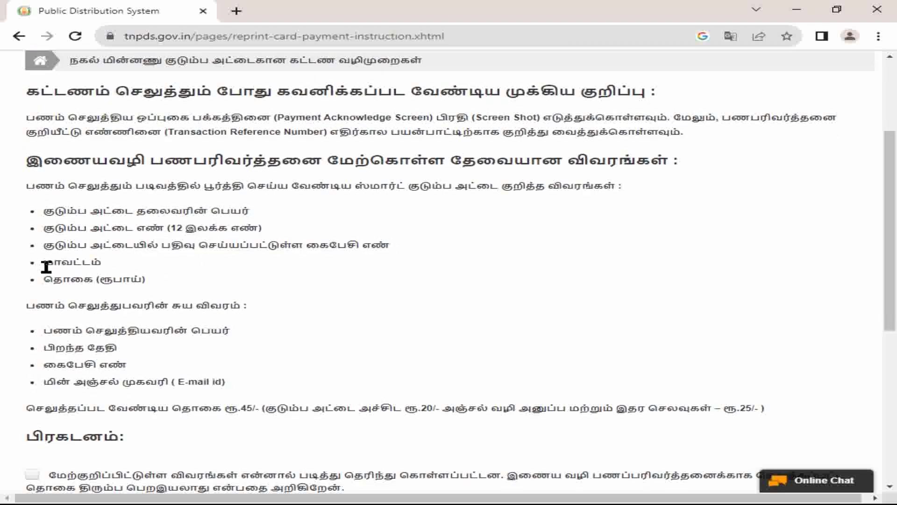
pyautogui.moveTo(46, 280); pyautogui.dragTo(93, 280)
pyautogui.click(93, 280)
pyautogui.scroll(-2, 118, 264)
pyautogui.moveTo(34, 262); pyautogui.dragTo(261, 262)
pyautogui.scroll(-1, 243, 266)
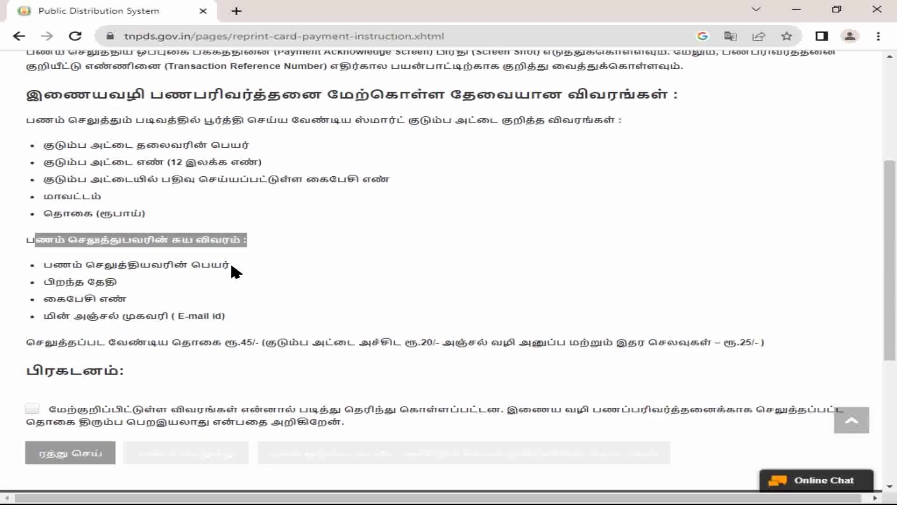
pyautogui.doubleClick(90, 265)
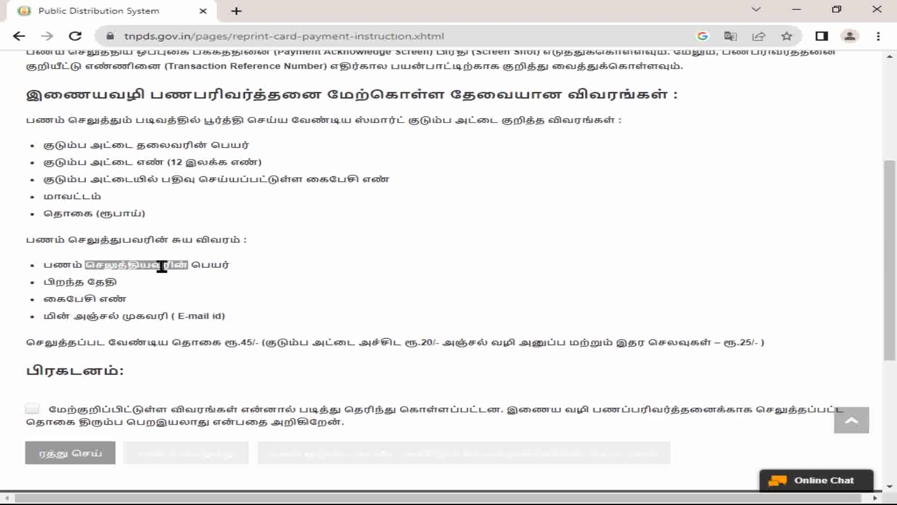
pyautogui.click(243, 260)
# Step: Check the date of birth and fee-line charges, including Rs.25 postage, then tick the declaration checkbox
pyautogui.moveTo(50, 283); pyautogui.dragTo(152, 296)
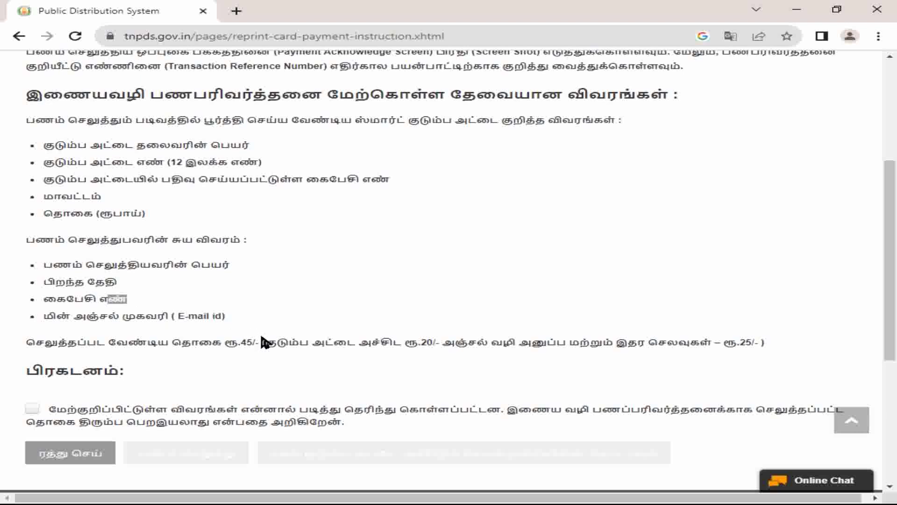
pyautogui.moveTo(86, 343); pyautogui.dragTo(437, 344)
pyautogui.click(246, 340)
pyautogui.click(436, 345)
pyautogui.moveTo(627, 344); pyautogui.dragTo(665, 345)
pyautogui.click(666, 345)
pyautogui.moveTo(724, 344); pyautogui.dragTo(749, 346)
pyautogui.click(751, 352)
pyautogui.click(31, 410)
pyautogui.scroll(-1, 219, 338)
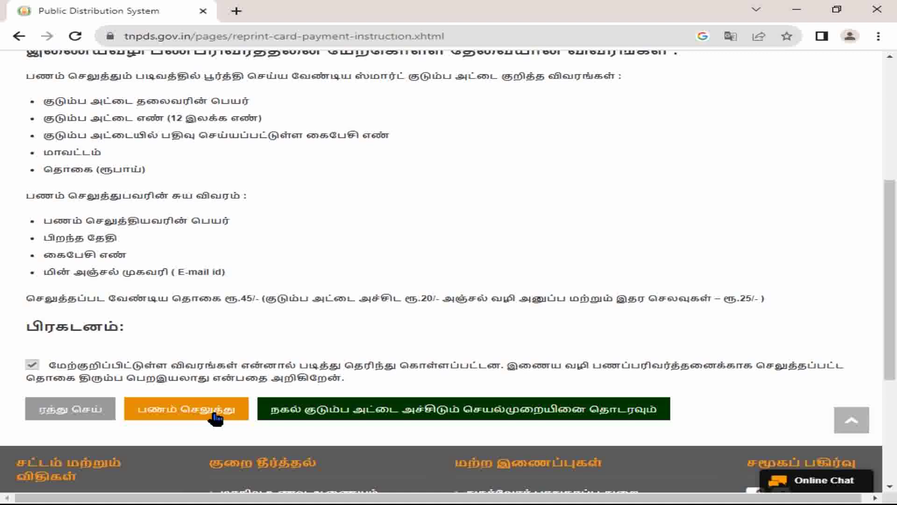
# Step: Start the online payment and enter the card holder's name in SBI Collect
pyautogui.click(216, 418)
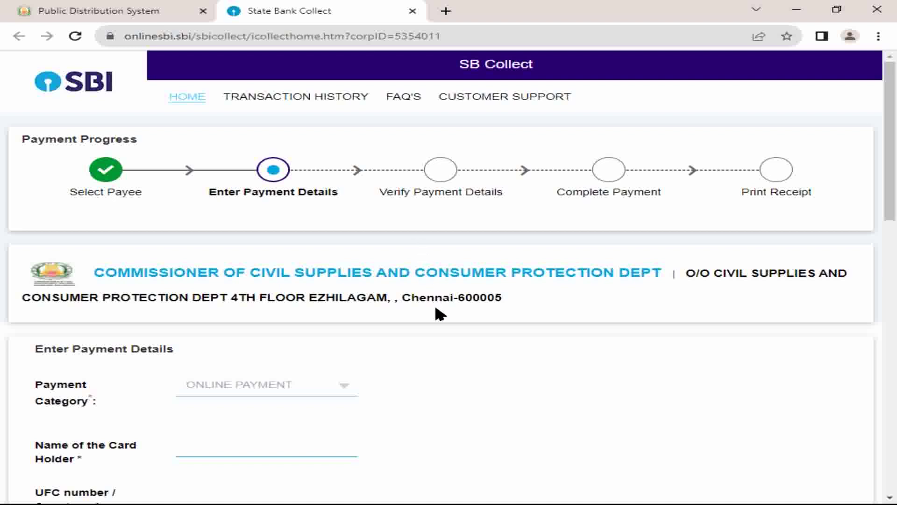
pyautogui.scroll(-1, 361, 325)
pyautogui.scroll(-2, 243, 333)
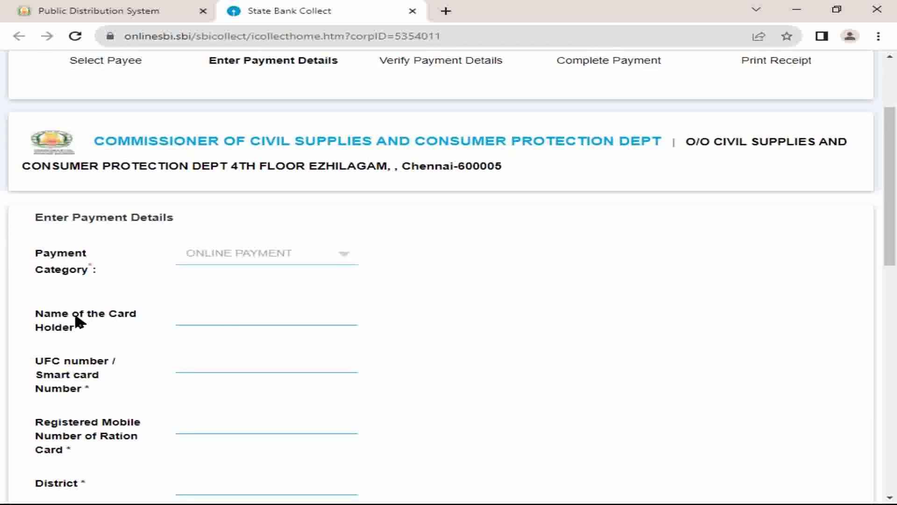
pyautogui.click(237, 322)
pyautogui.write('RAVICHANDIRAN')
# Step: Fill in the UFC smart card number and the registered mobile number
pyautogui.click(232, 362)
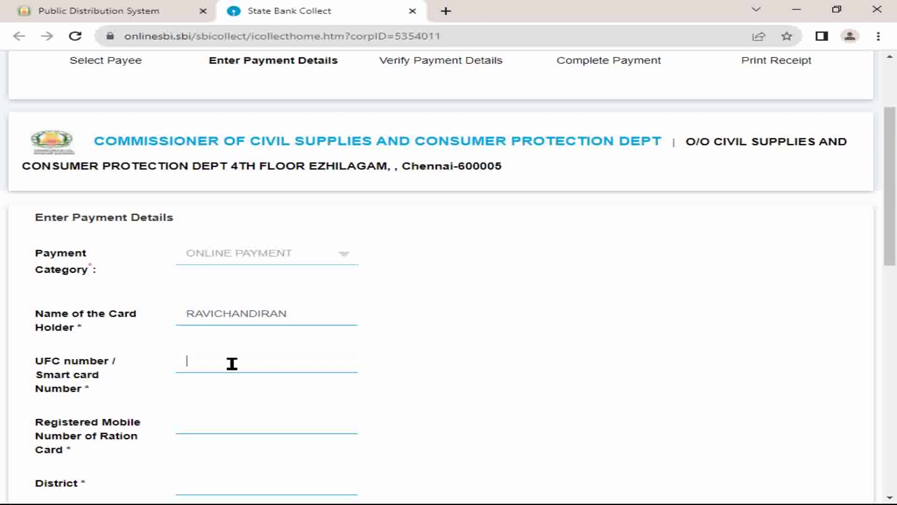
pyautogui.scroll(-1, 232, 364)
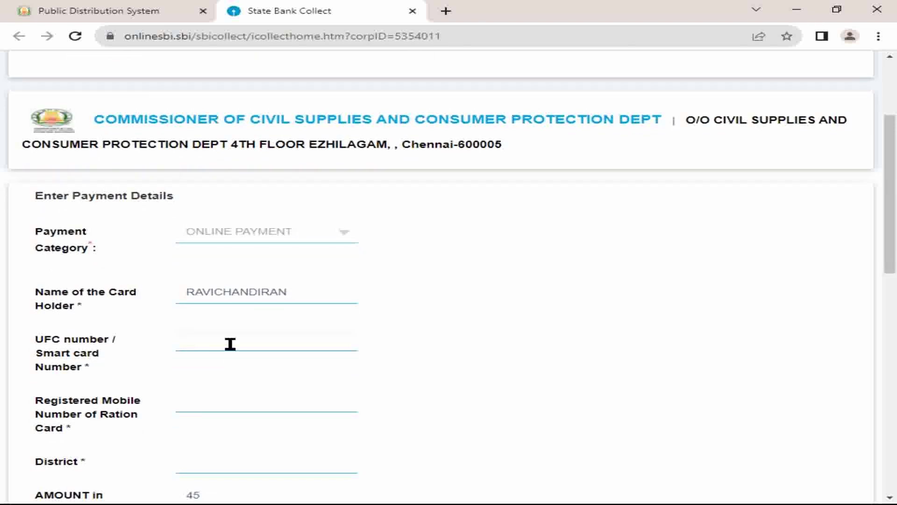
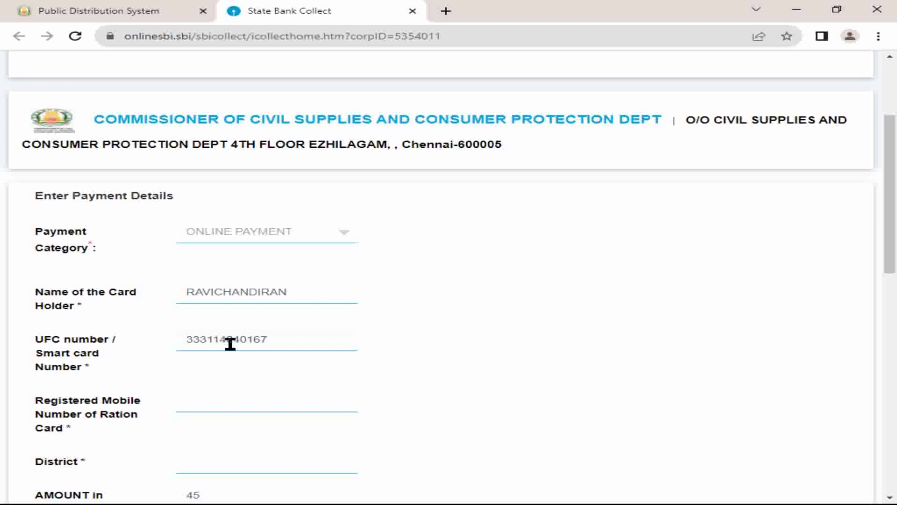
pyautogui.click(259, 402)
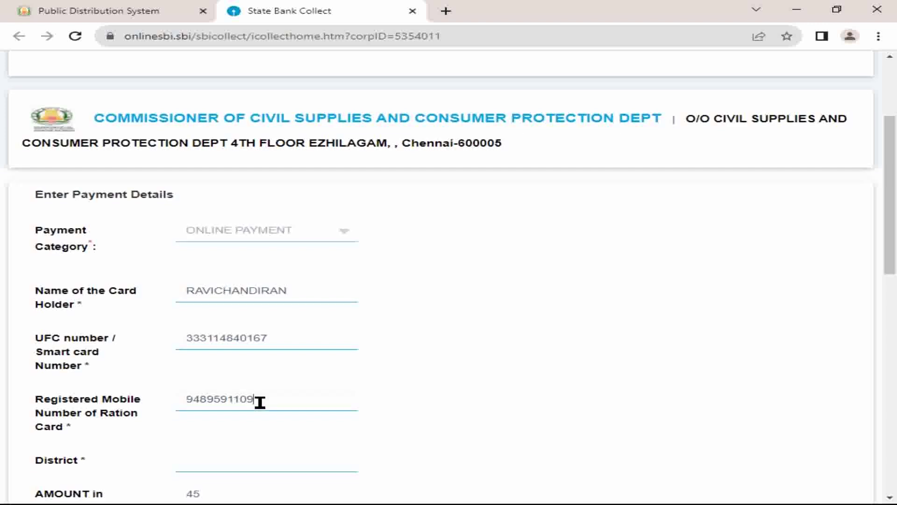
# Step: Enter district TIRUVANNAMALAI and move on to the fixed amount of 45
pyautogui.scroll(-1, 257, 411)
pyautogui.click(251, 438)
pyautogui.write('TIRUVA')
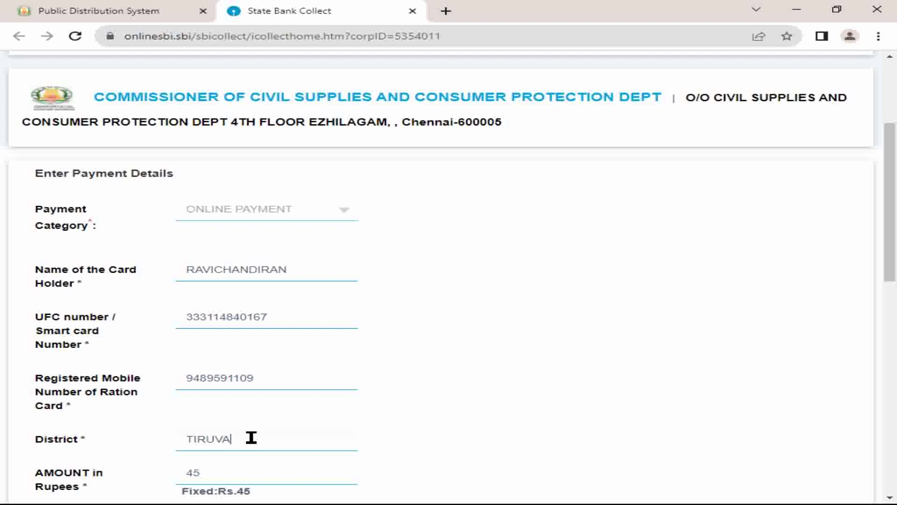
pyautogui.write('NNAMALAI')
pyautogui.press('Tab')
pyautogui.scroll(-1, 255, 444)
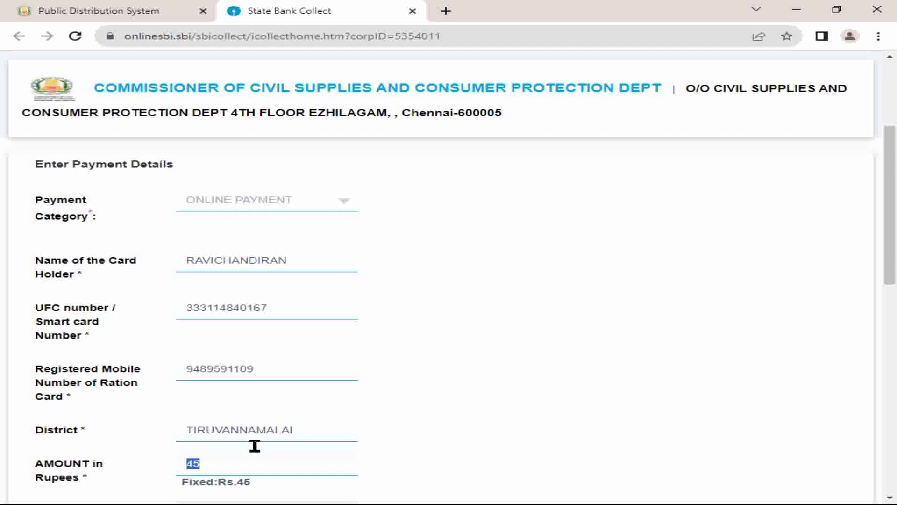
pyautogui.click(272, 411)
pyautogui.scroll(-1, 293, 396)
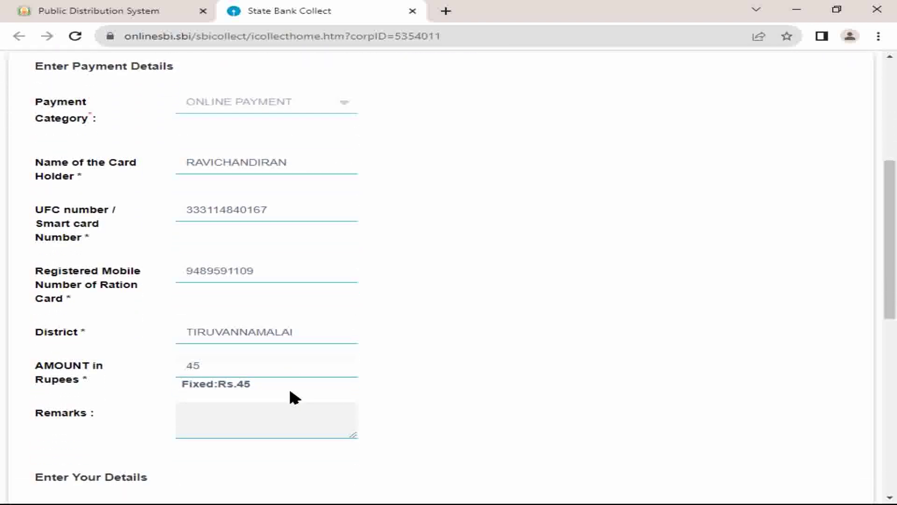
# Step: Enter the payer's name in the payer details section
pyautogui.click(224, 427)
pyautogui.scroll(-1, 388, 369)
pyautogui.scroll(-1, 401, 365)
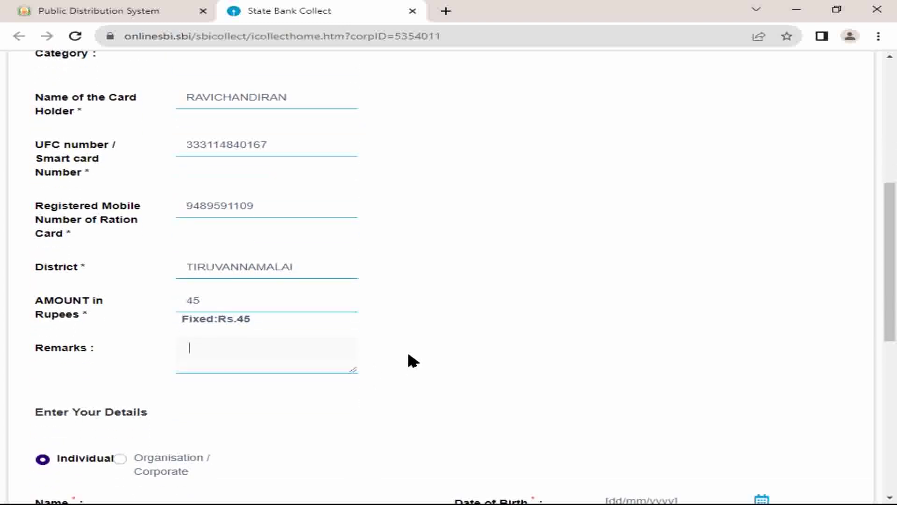
pyautogui.scroll(-2, 275, 350)
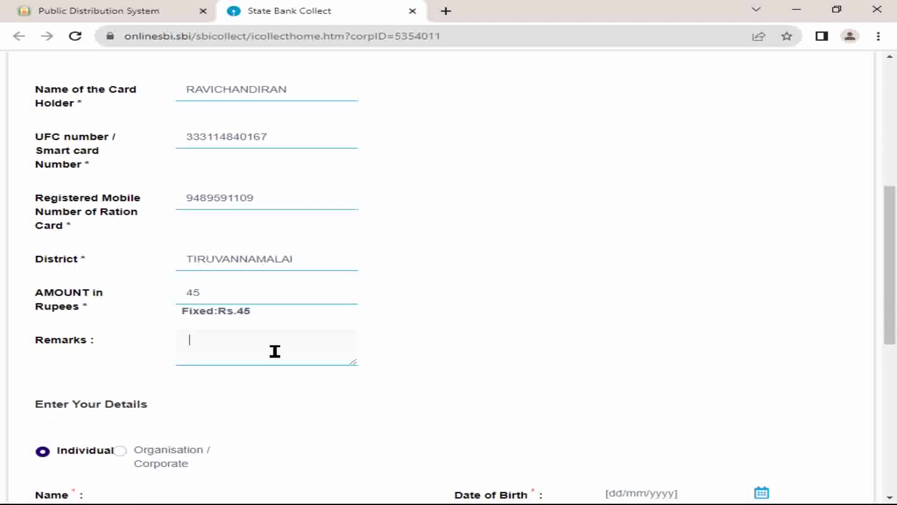
pyautogui.scroll(-1, 263, 345)
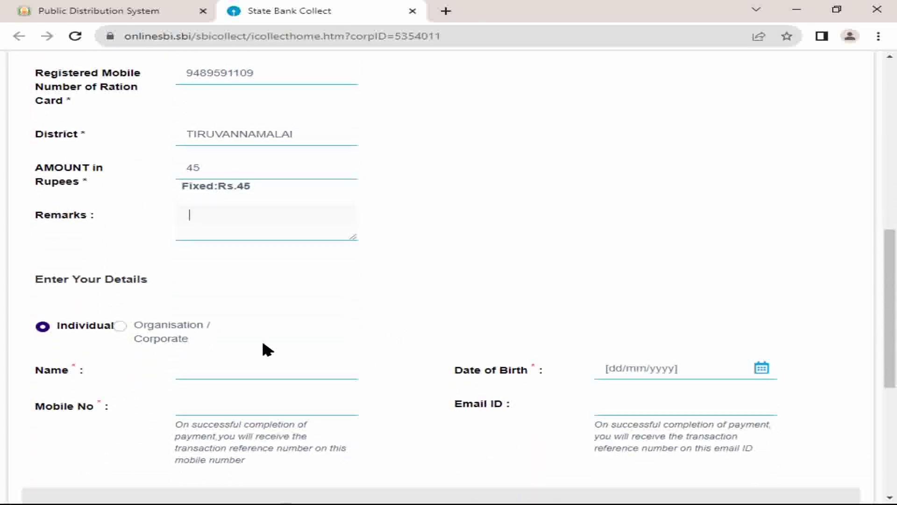
pyautogui.click(224, 369)
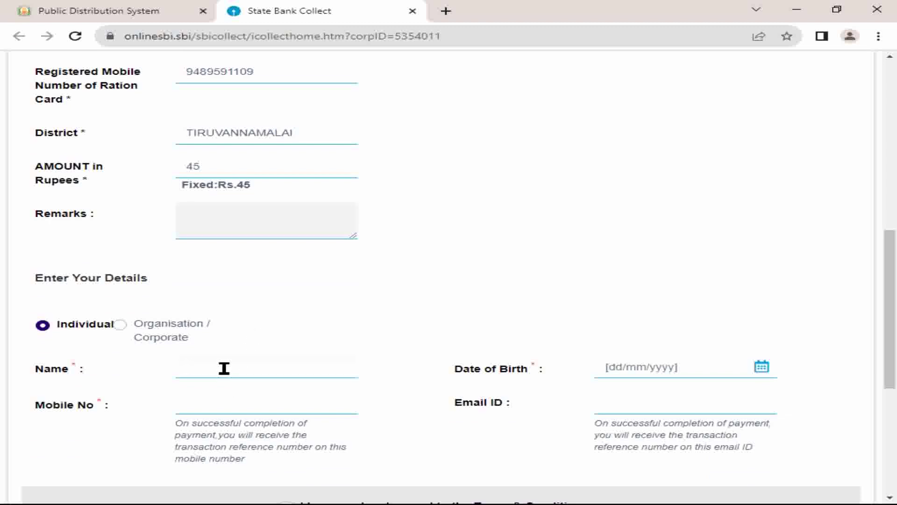
pyautogui.write('RAVICHANDIRAN')
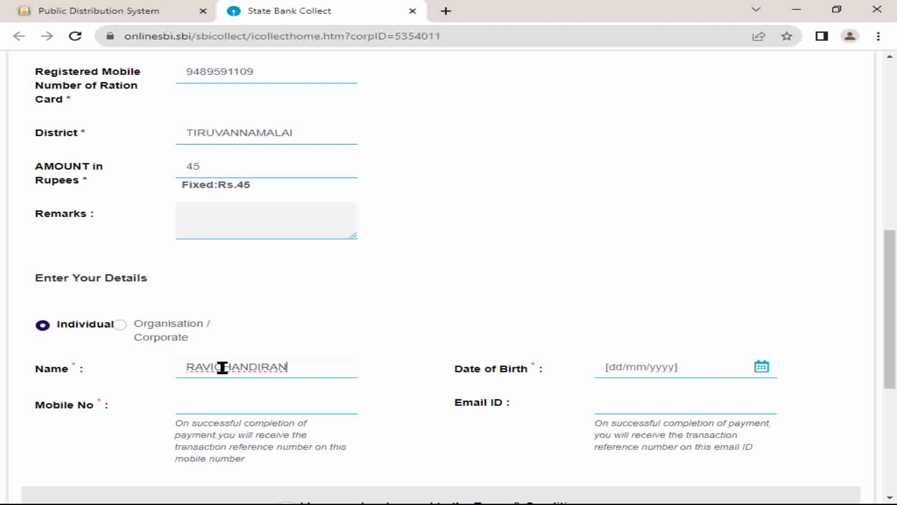
# Step: Set the payer's date of birth and enter the mobile number
pyautogui.click(683, 372)
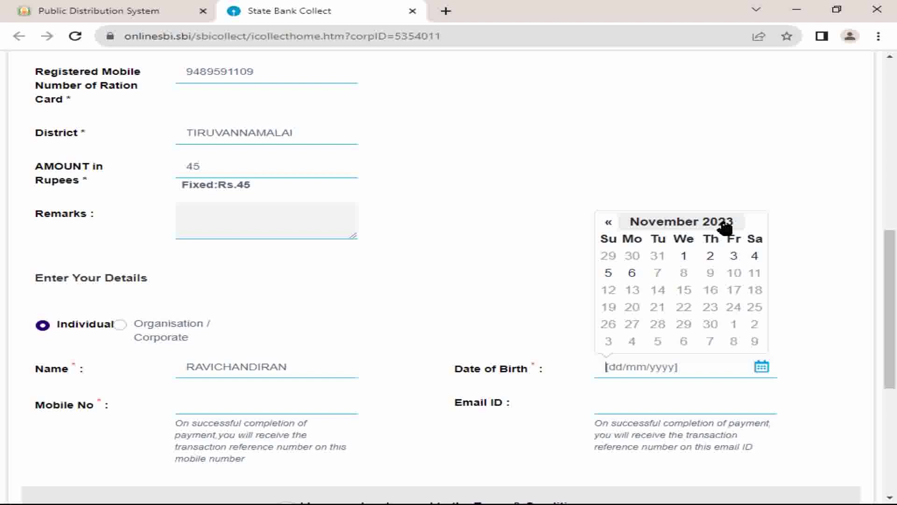
pyautogui.click(705, 226)
pyautogui.click(666, 230)
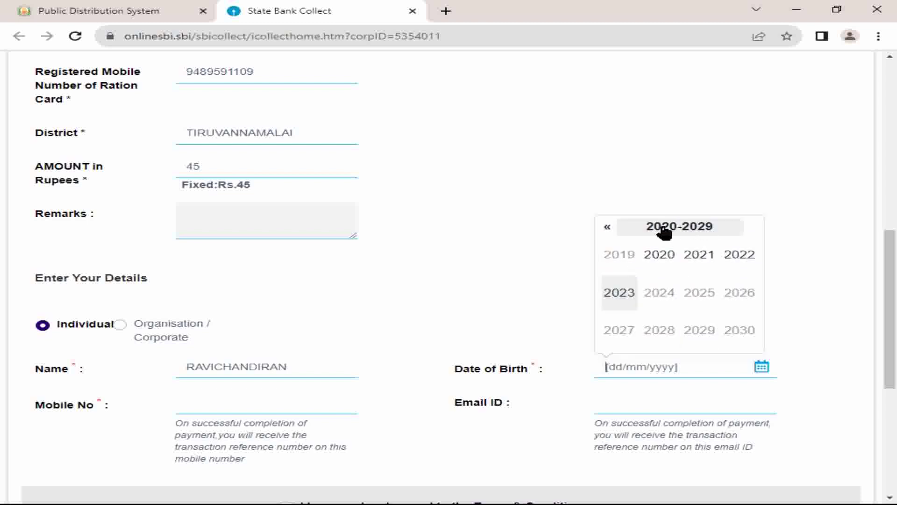
pyautogui.click(608, 228)
pyautogui.click(607, 228)
pyautogui.click(607, 227)
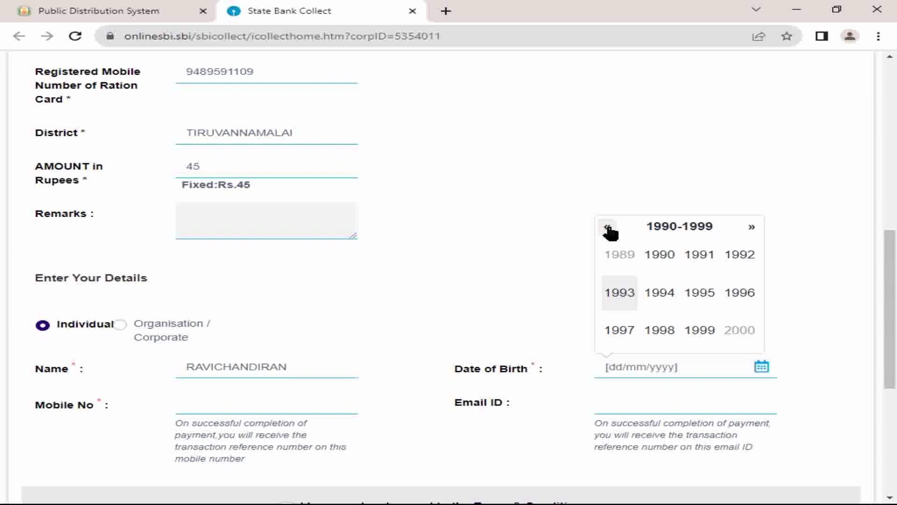
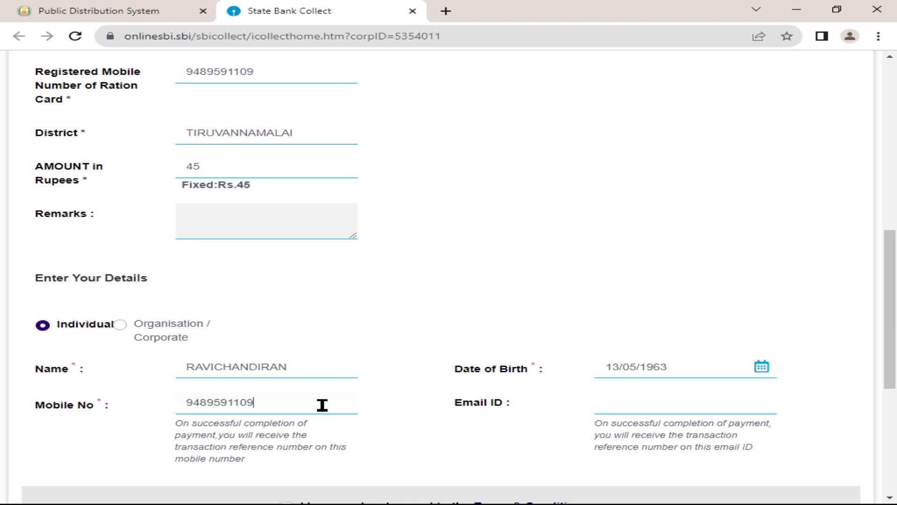
pyautogui.scroll(-1, 561, 369)
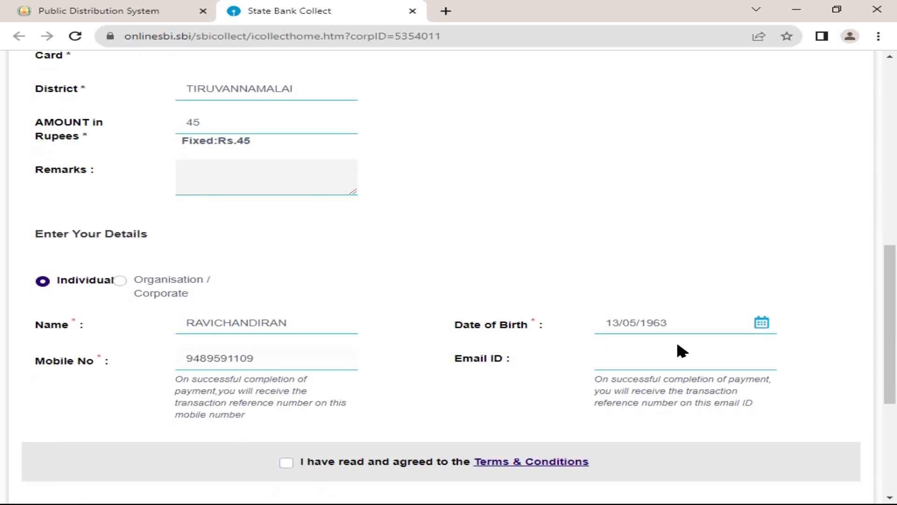
pyautogui.click(676, 367)
# Step: Accept the Terms & Conditions, enter the captcha text and submit the form
pyautogui.click(285, 463)
pyautogui.scroll(-2, 376, 417)
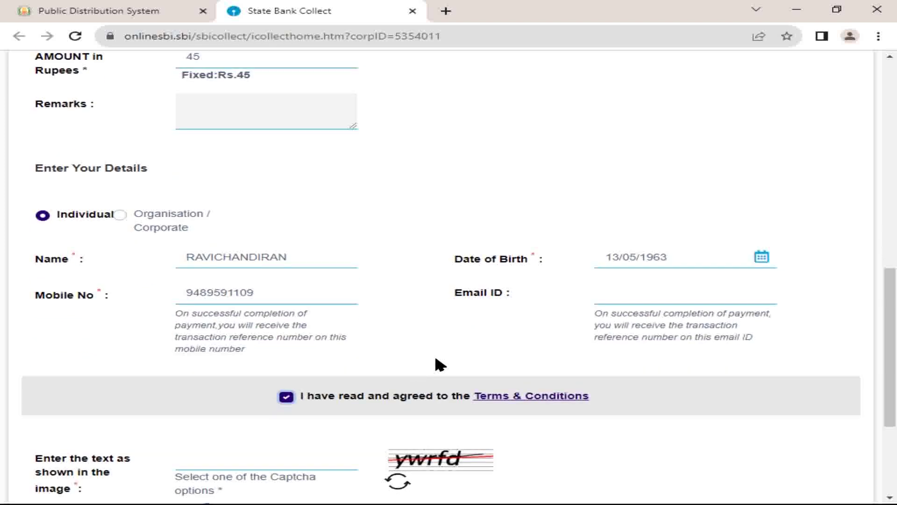
pyautogui.scroll(-1, 440, 365)
pyautogui.click(288, 421)
pyautogui.write('ywrfd')
pyautogui.scroll(-1, 287, 421)
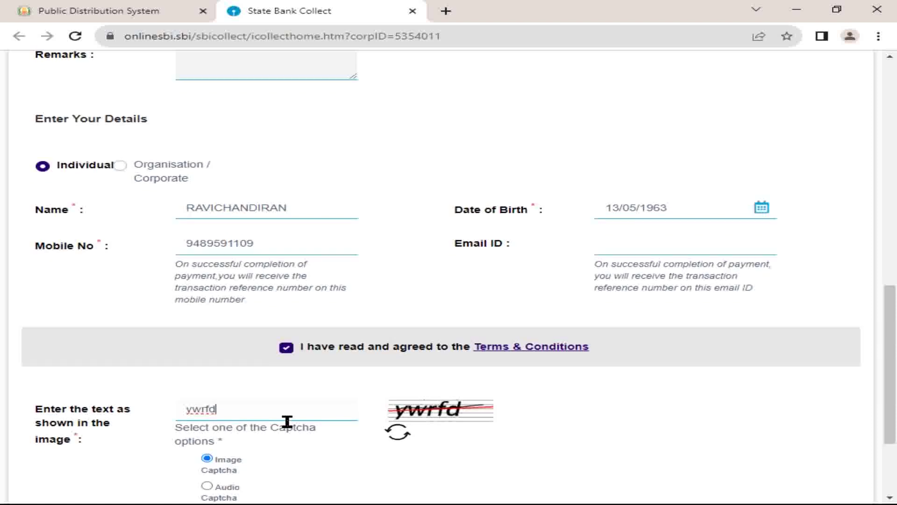
pyautogui.scroll(-3, 288, 421)
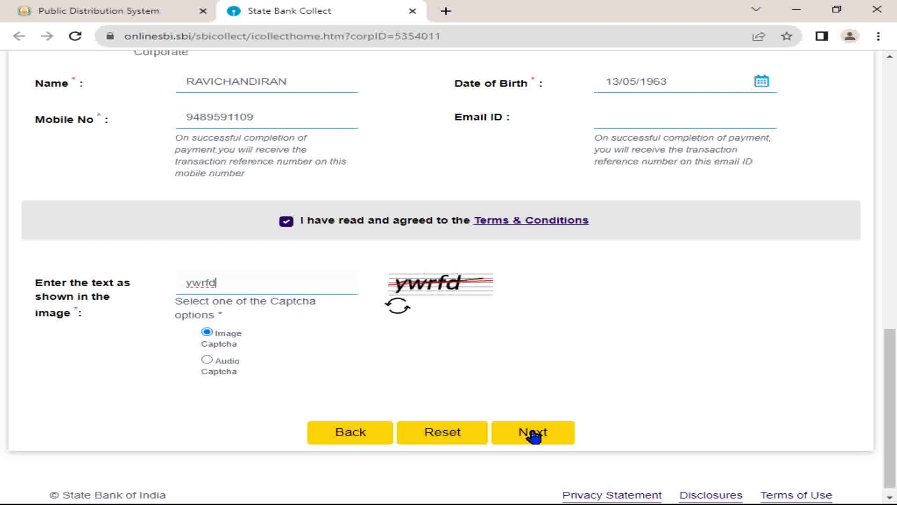
pyautogui.click(533, 434)
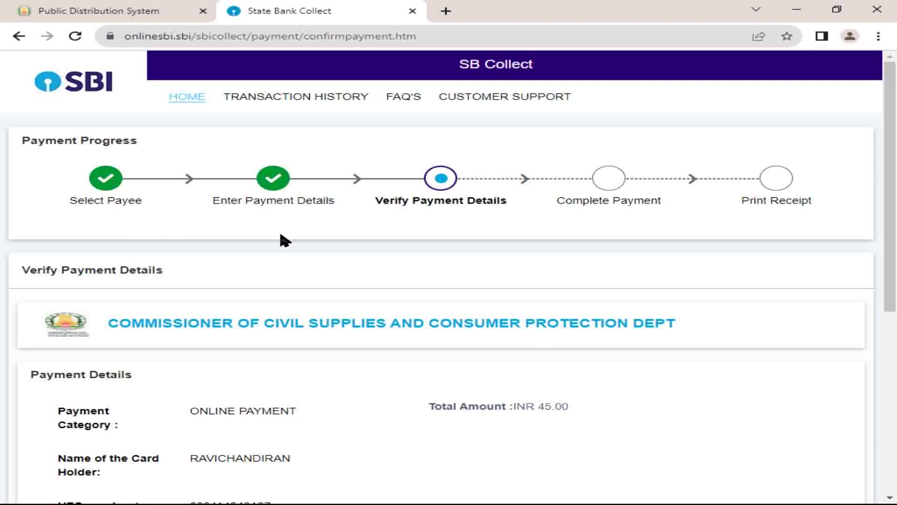
# Step: Review the verification page, checking the UFC number and the INR 45.00 amount
pyautogui.scroll(-3, 285, 241)
pyautogui.doubleClick(297, 356)
pyautogui.click(296, 357)
pyautogui.scroll(-1, 296, 356)
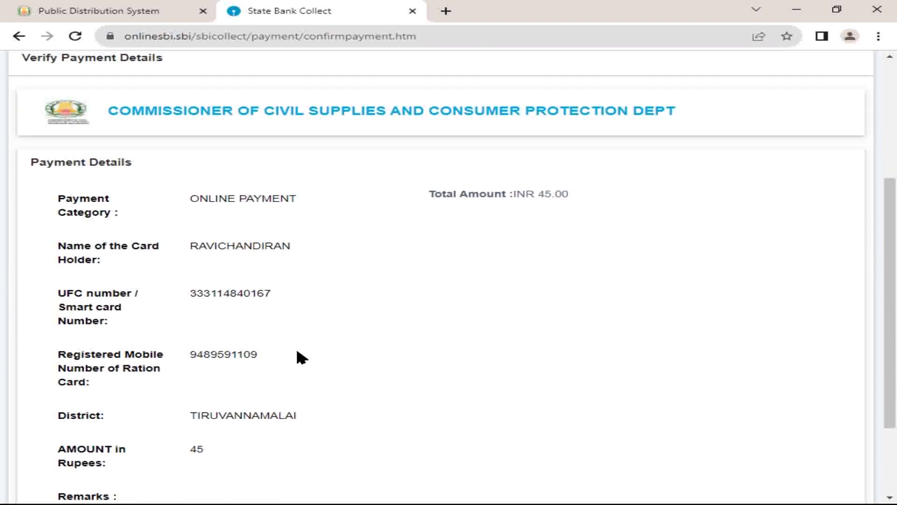
pyautogui.scroll(-2, 286, 327)
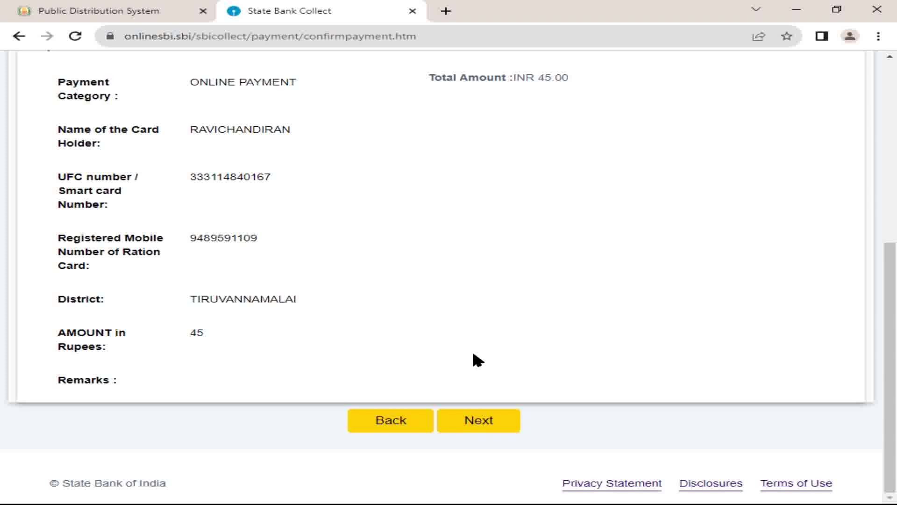
pyautogui.scroll(3, 377, 310)
pyautogui.scroll(-1, 549, 300)
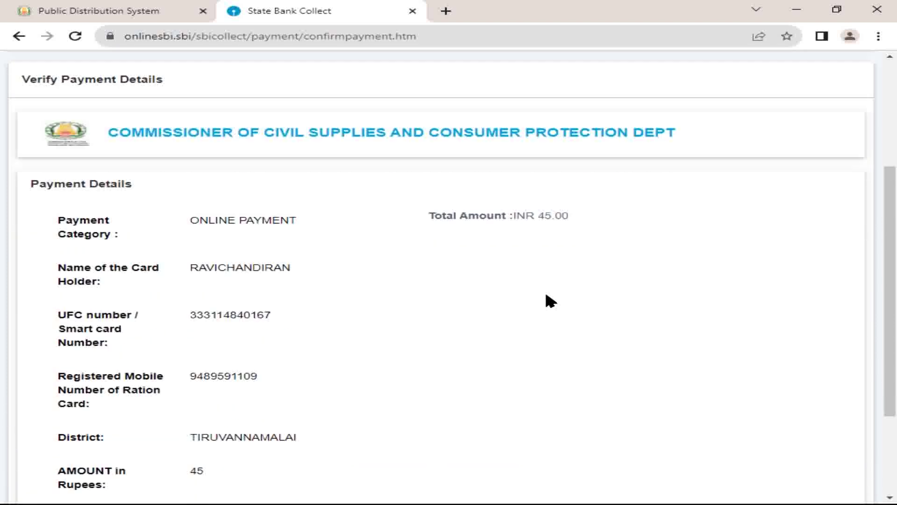
pyautogui.scroll(-3, 519, 327)
# Step: Confirm the verified details, look over the payment modes and choose UPI
pyautogui.click(474, 418)
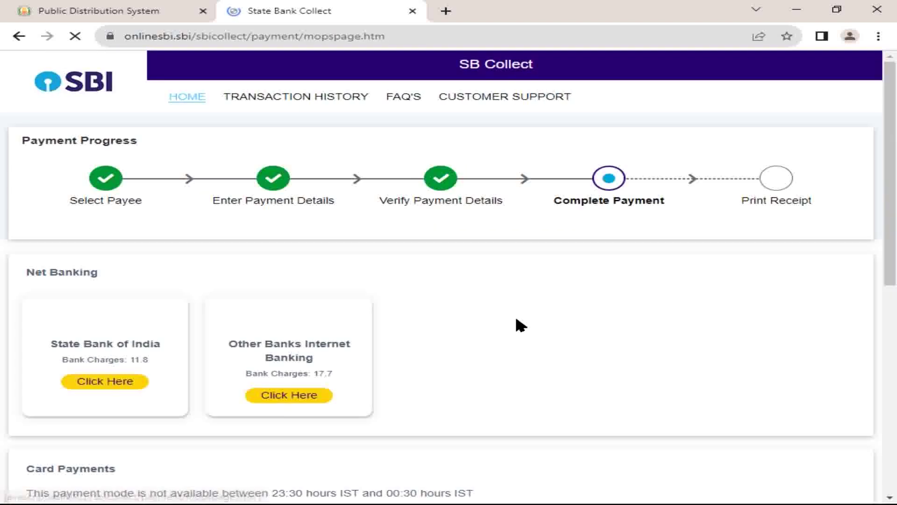
pyautogui.scroll(-1, 127, 306)
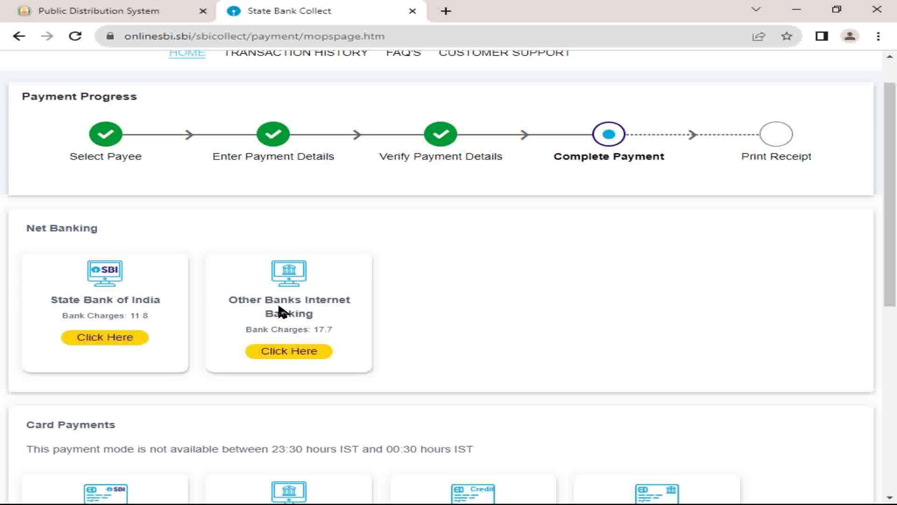
pyautogui.scroll(-2, 270, 296)
pyautogui.scroll(-3, 270, 295)
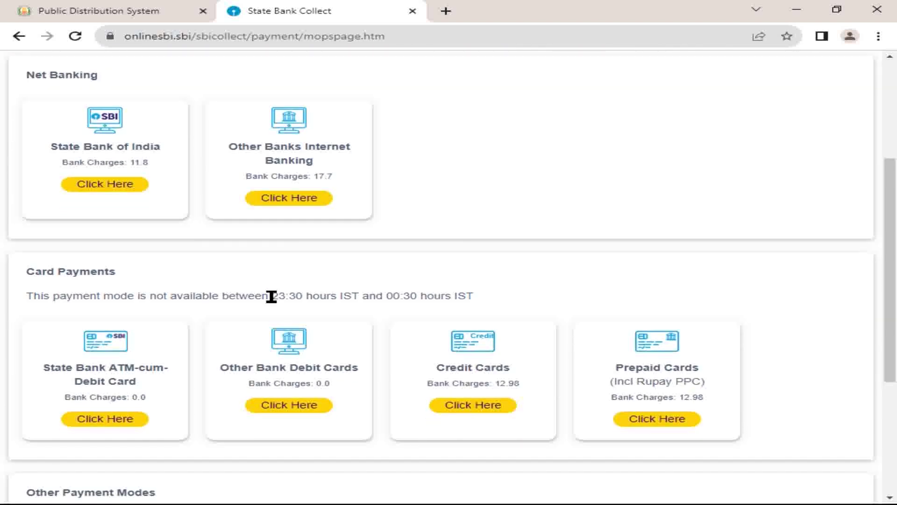
pyautogui.scroll(-2, 185, 329)
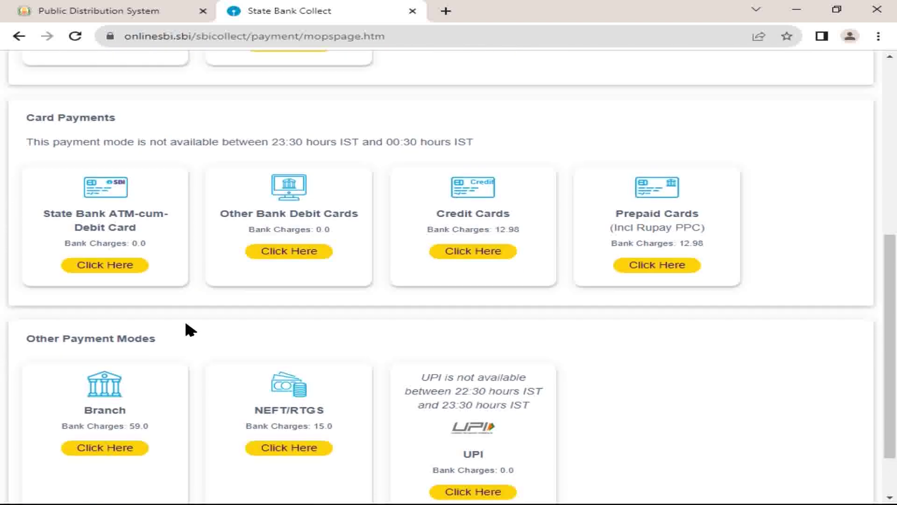
pyautogui.scroll(1, 159, 256)
pyautogui.scroll(-2, 444, 271)
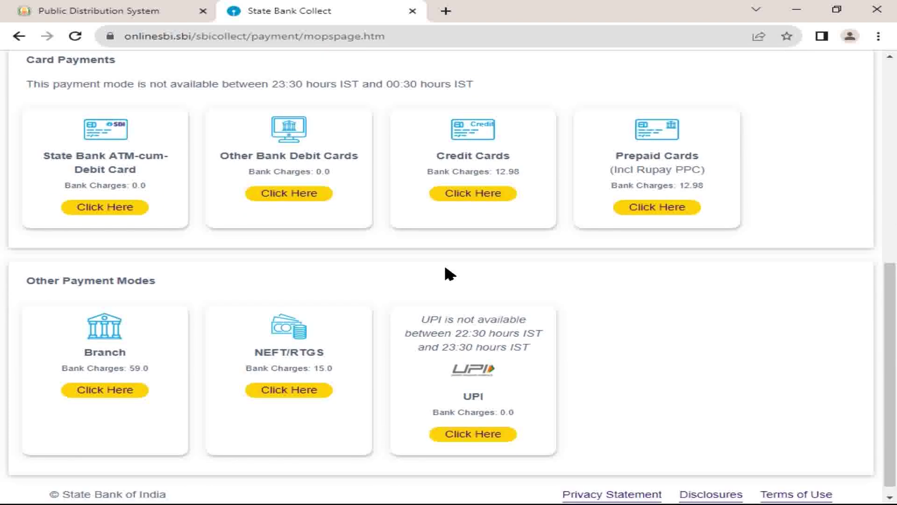
pyautogui.scroll(1, 327, 288)
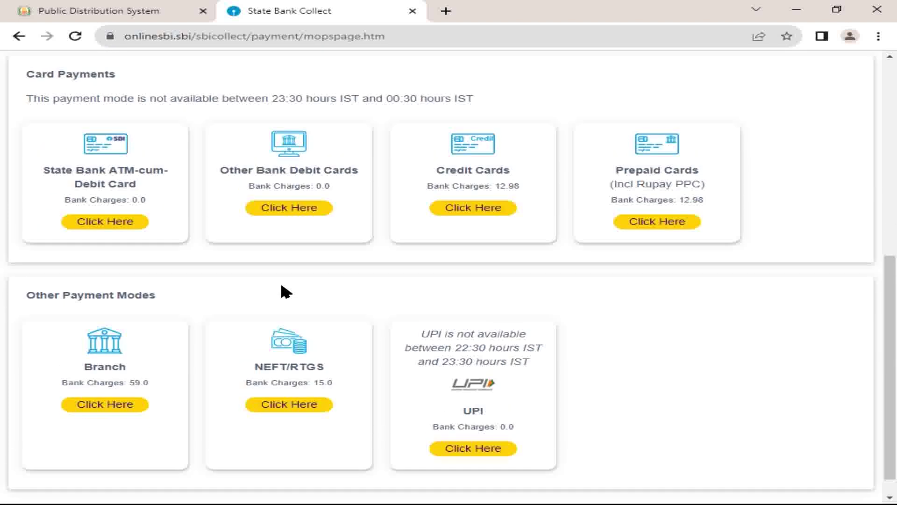
pyautogui.scroll(-1, 491, 313)
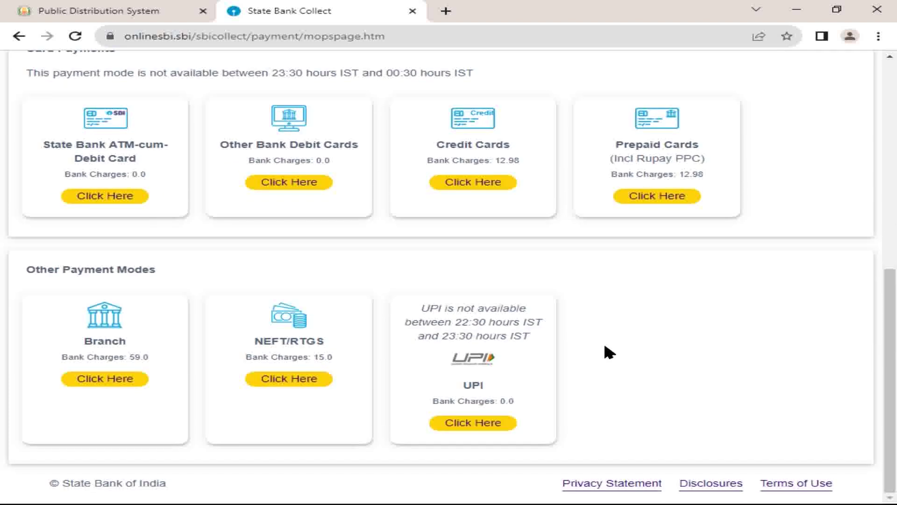
pyautogui.click(484, 427)
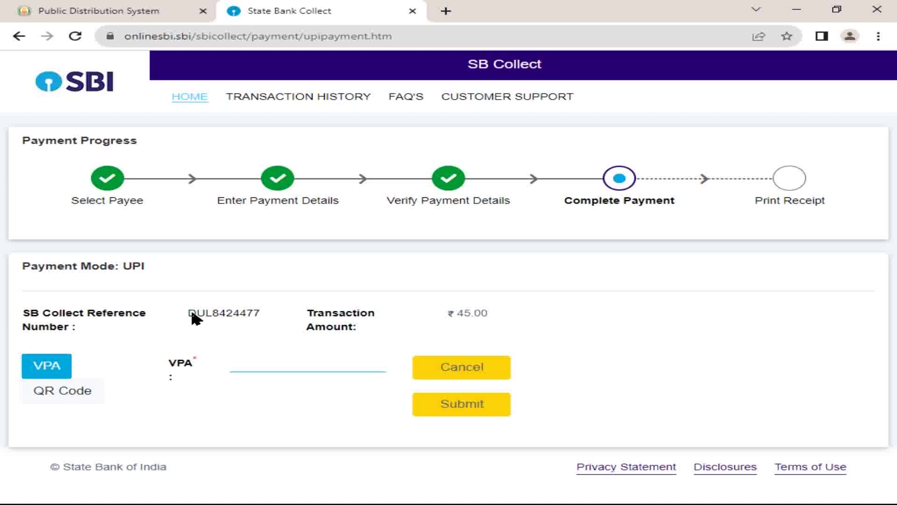
# Step: Switch the ₹45.00 UPI payment to the QR Code option and check the countdown timer
pyautogui.moveTo(439, 313)
pyautogui.mouseDown()
pyautogui.moveTo(503, 314)
pyautogui.moveTo(456, 313)
pyautogui.mouseUp()
pyautogui.click(503, 313)
pyautogui.click(248, 314)
pyautogui.click(60, 391)
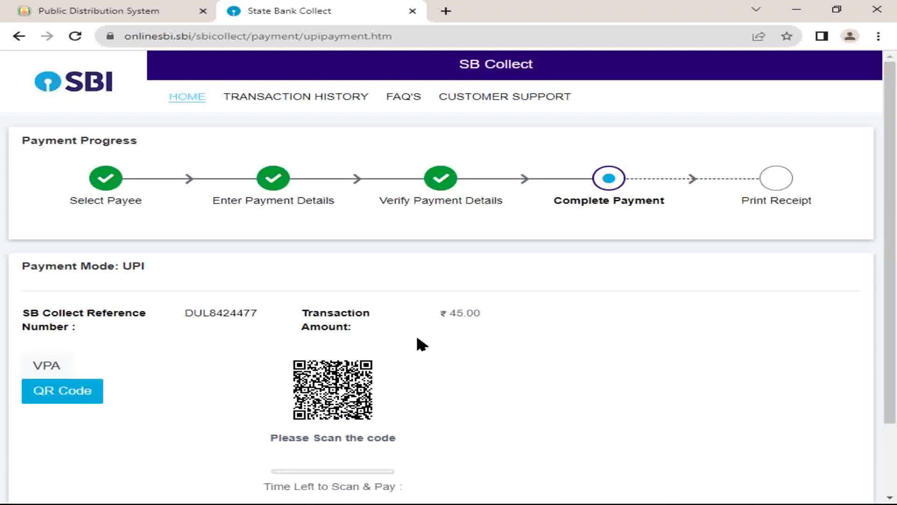
pyautogui.scroll(-1, 471, 338)
pyautogui.scroll(-1, 471, 337)
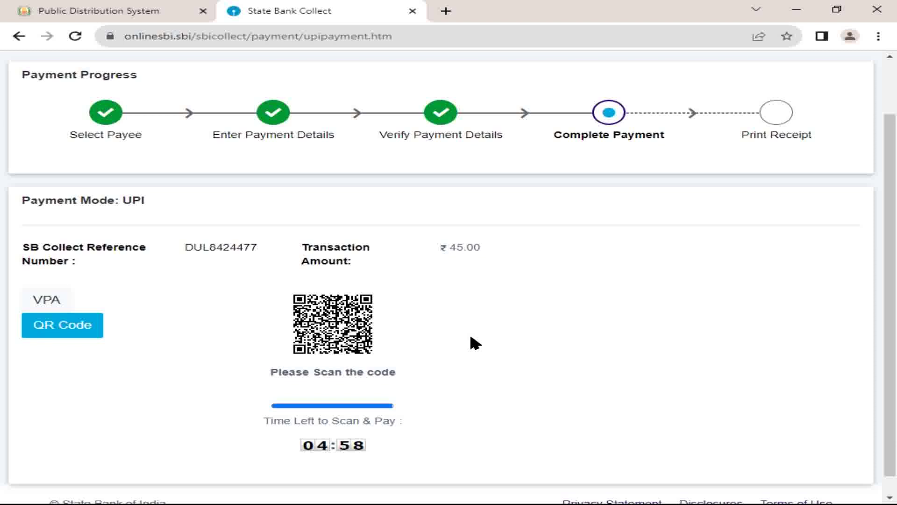
pyautogui.moveTo(296, 464); pyautogui.dragTo(344, 454)
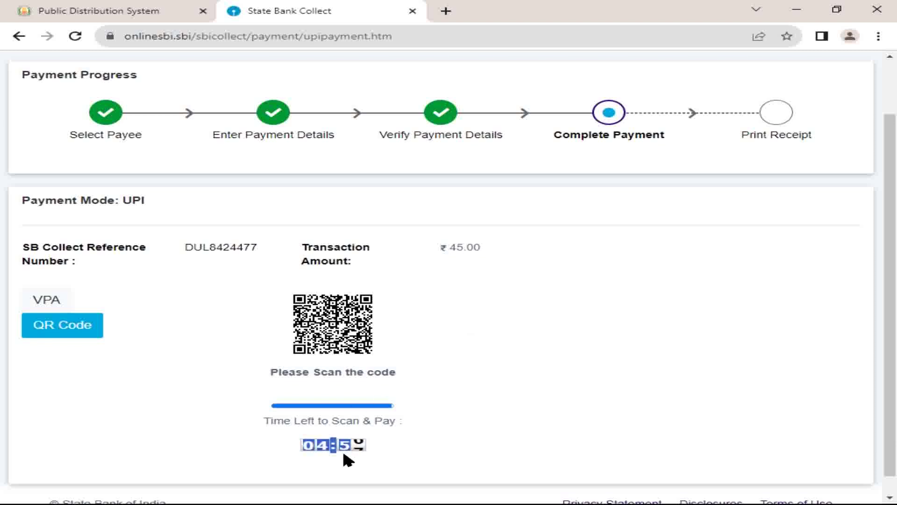
pyautogui.click(397, 448)
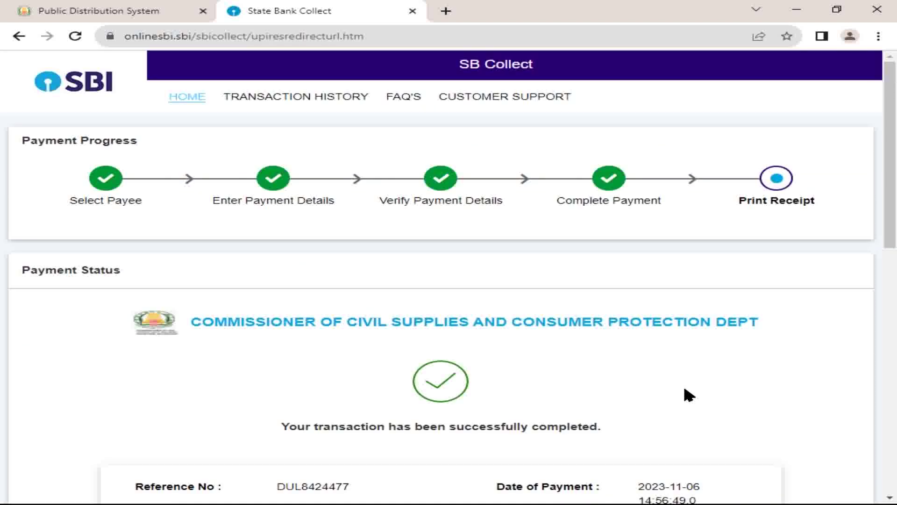
pyautogui.scroll(-1, 673, 393)
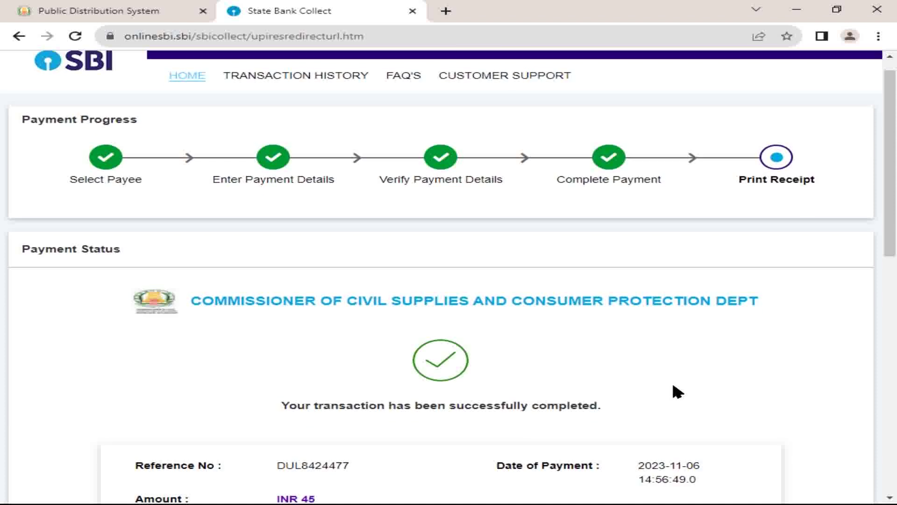
pyautogui.scroll(-2, 626, 380)
pyautogui.scroll(-8, 591, 356)
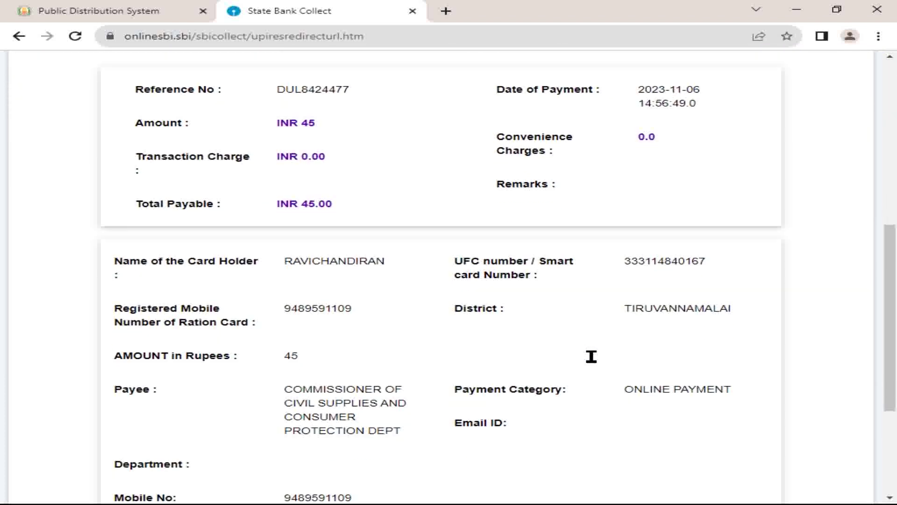
pyautogui.scroll(-5, 591, 356)
pyautogui.scroll(2, 592, 357)
pyautogui.scroll(5, 591, 358)
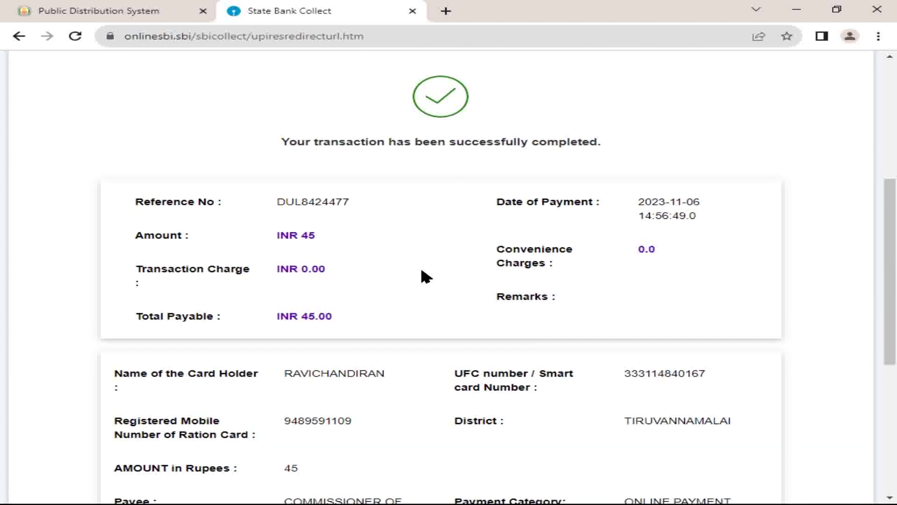
pyautogui.scroll(-7, 425, 277)
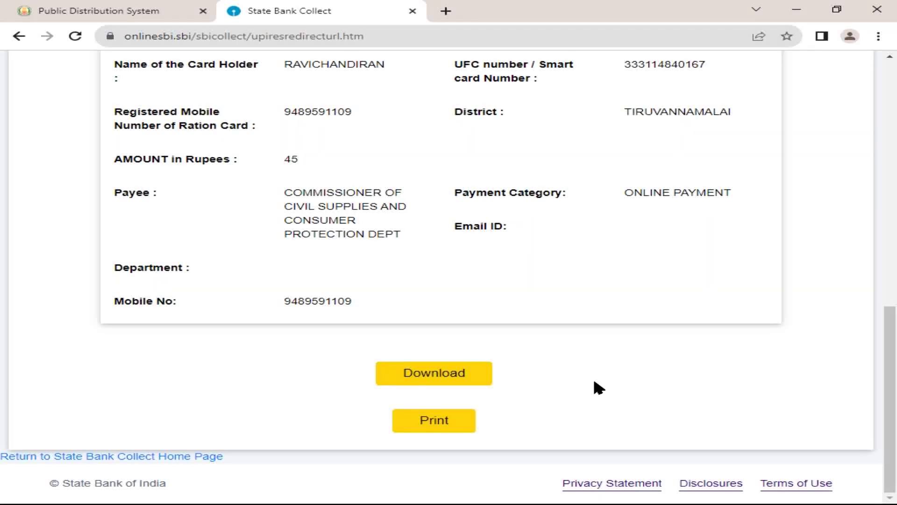
# Step: Open the INR 45 e-Receipt in a new tab and bring up its print dialog
pyautogui.click(468, 388)
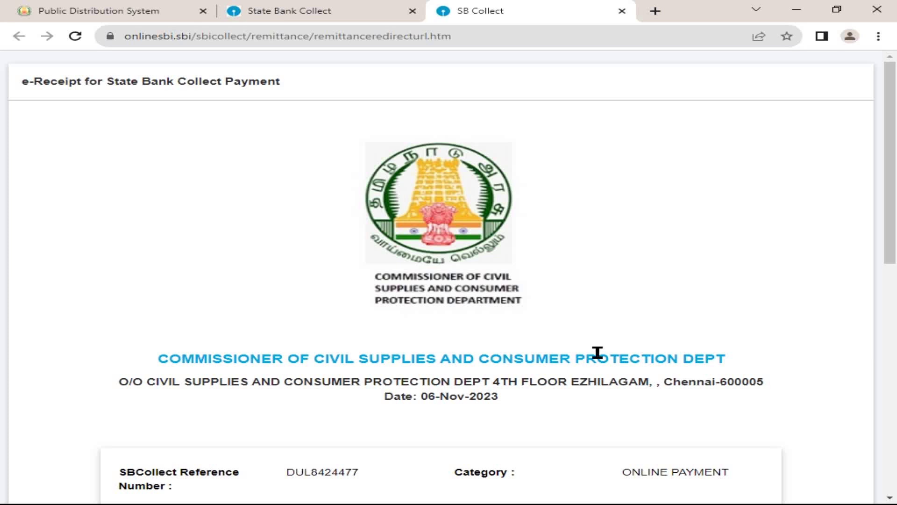
pyautogui.scroll(-7, 561, 244)
pyautogui.scroll(-4, 556, 239)
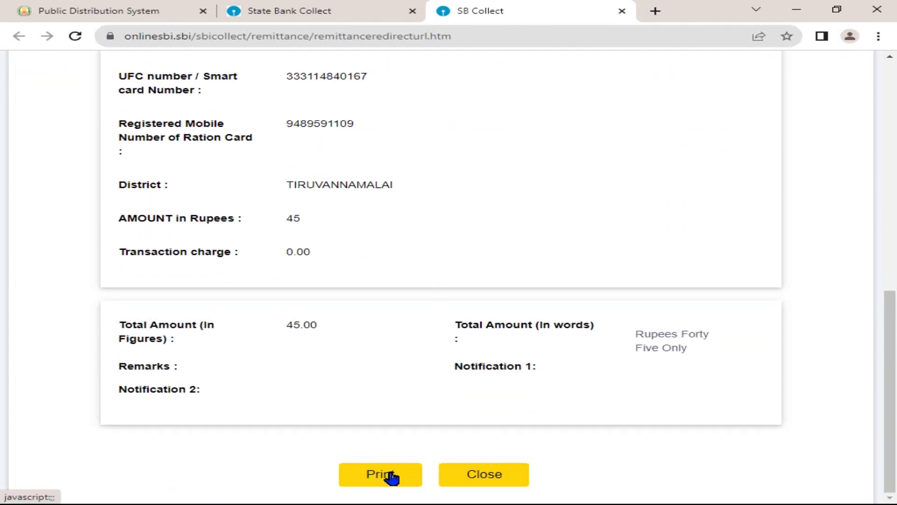
pyautogui.click(391, 475)
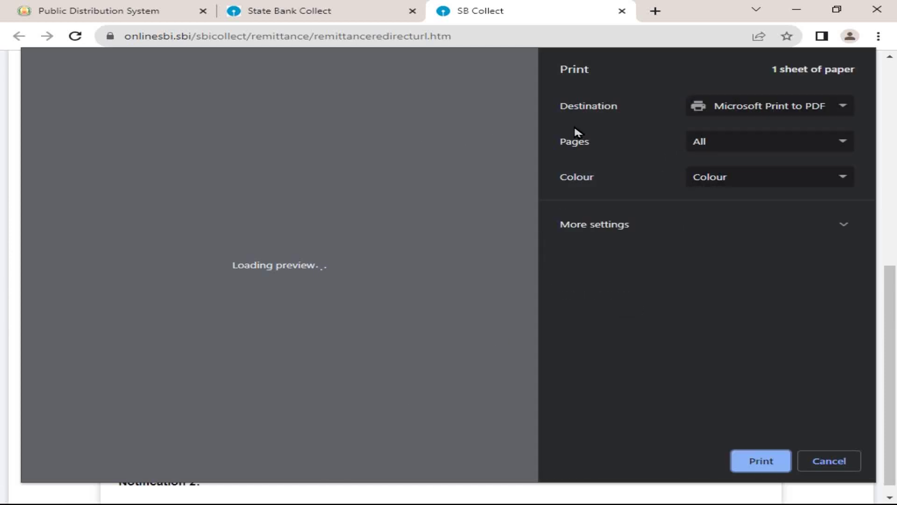
# Step: Save the e-Receipt as a PDF named SB Collect on the Desktop
pyautogui.click(791, 111)
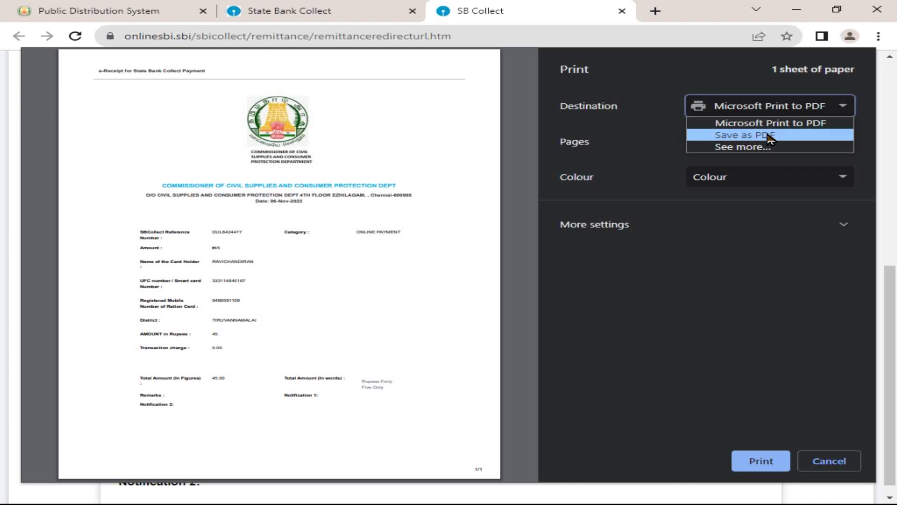
pyautogui.click(768, 137)
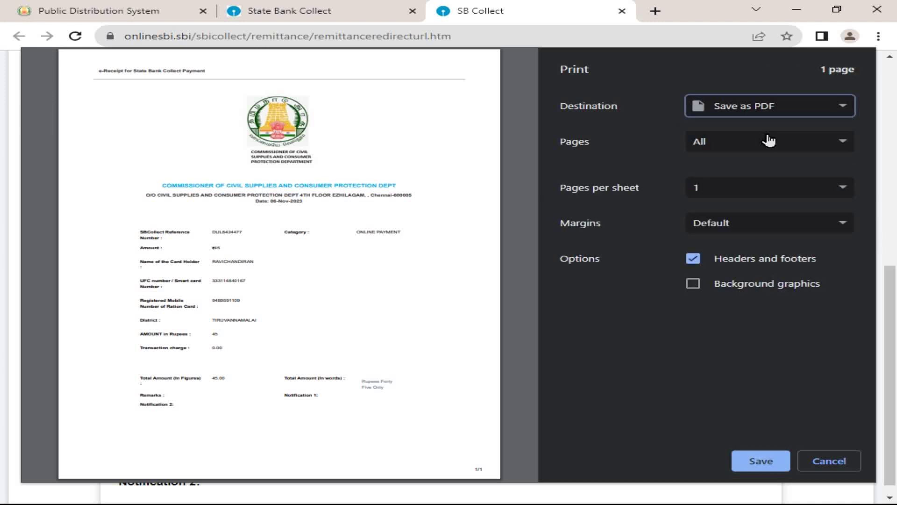
pyautogui.click(754, 463)
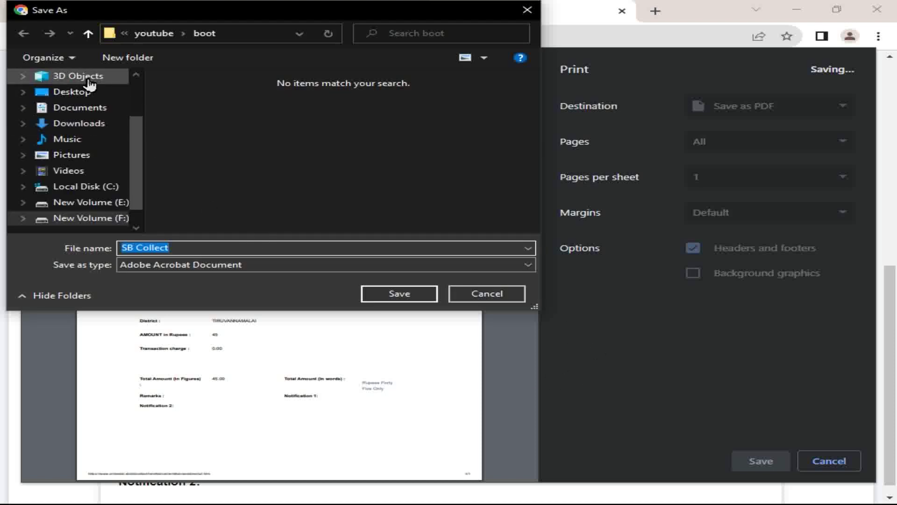
pyautogui.click(93, 93)
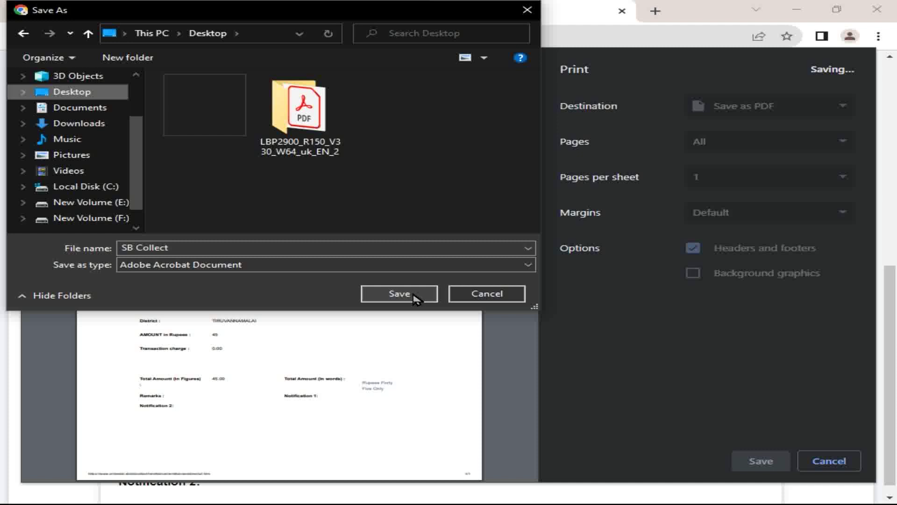
pyautogui.click(414, 295)
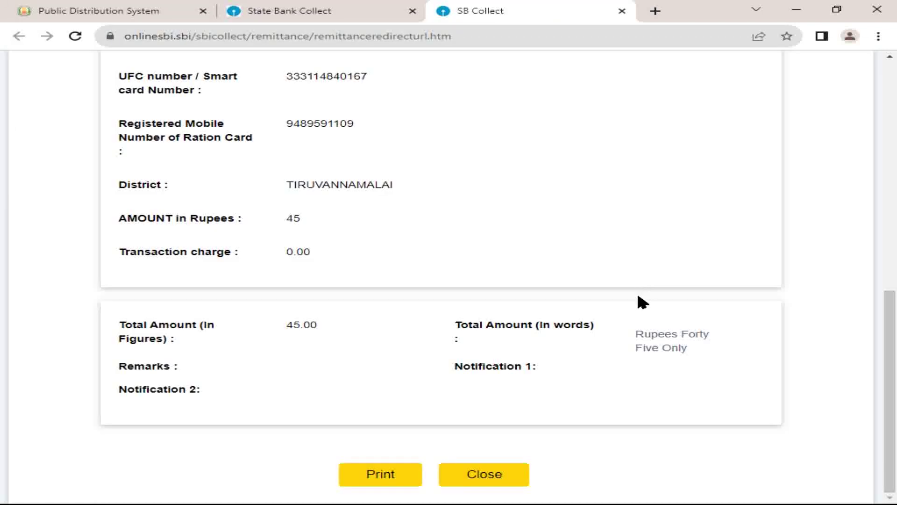
# Step: Close the e-Receipt tab and return to the Public Distribution System reprint instructions
pyautogui.scroll(1, 539, 290)
pyautogui.scroll(-1, 539, 290)
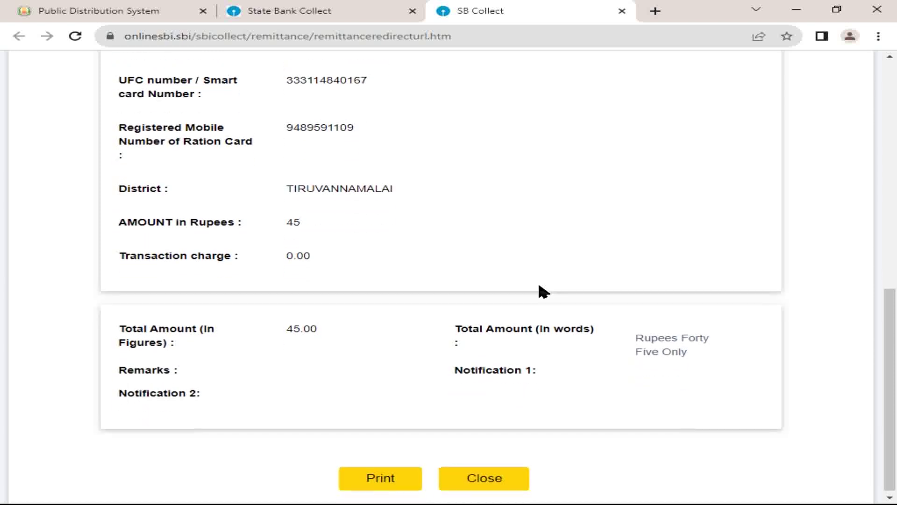
pyautogui.click(497, 479)
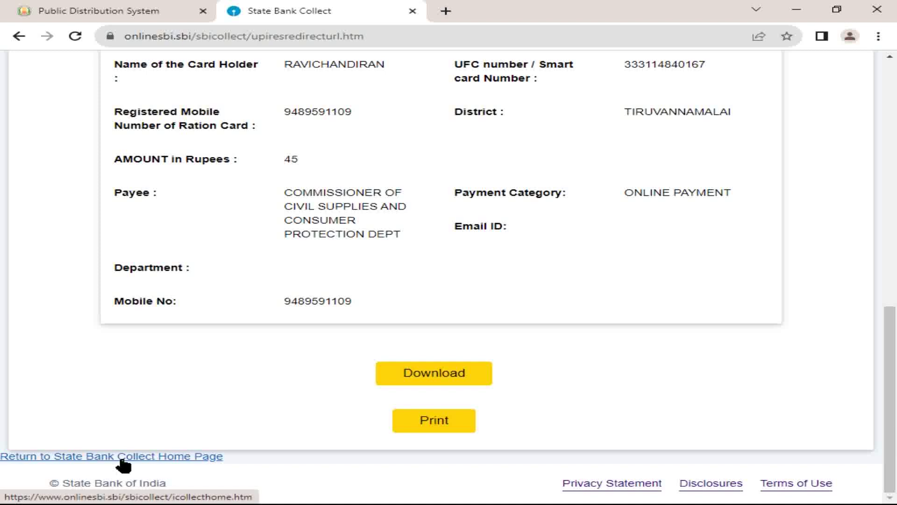
pyautogui.click(83, 9)
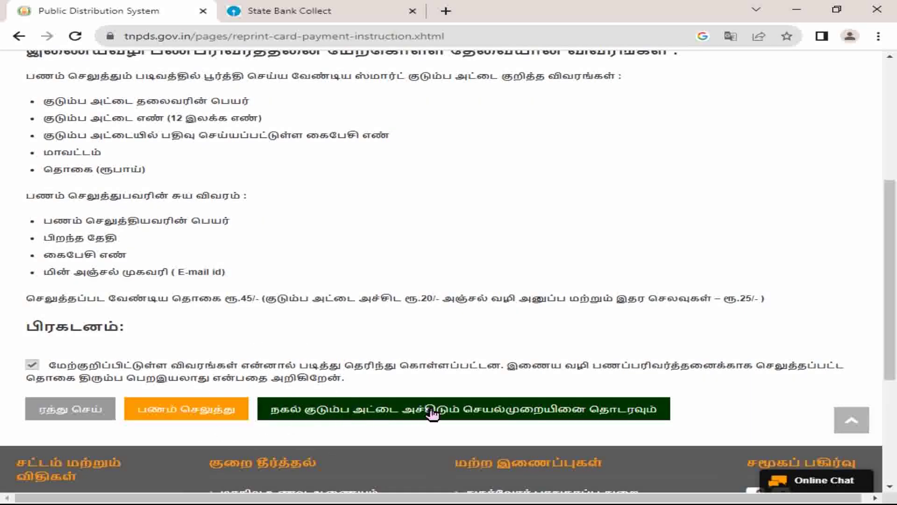
# Step: Continue to the duplicate card reprint form and show the request type options
pyautogui.click(467, 414)
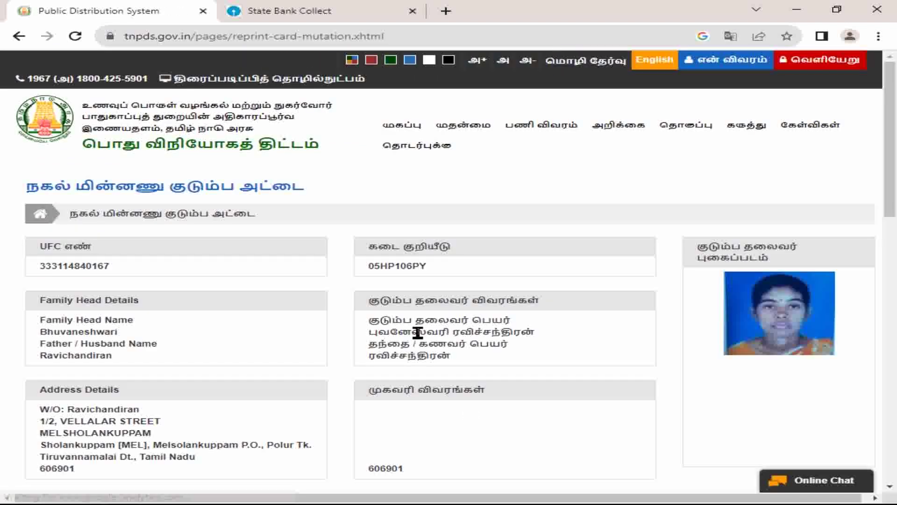
pyautogui.scroll(-3, 418, 332)
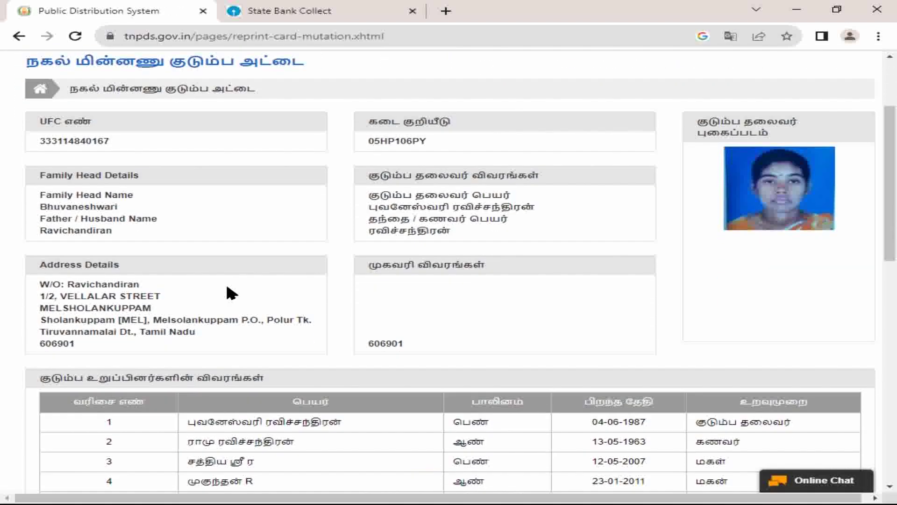
pyautogui.scroll(-5, 227, 292)
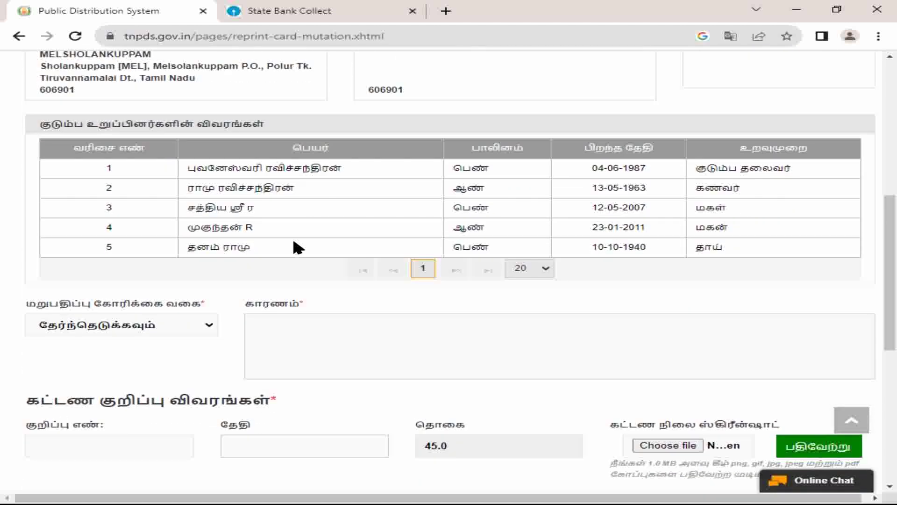
pyautogui.scroll(-3, 297, 248)
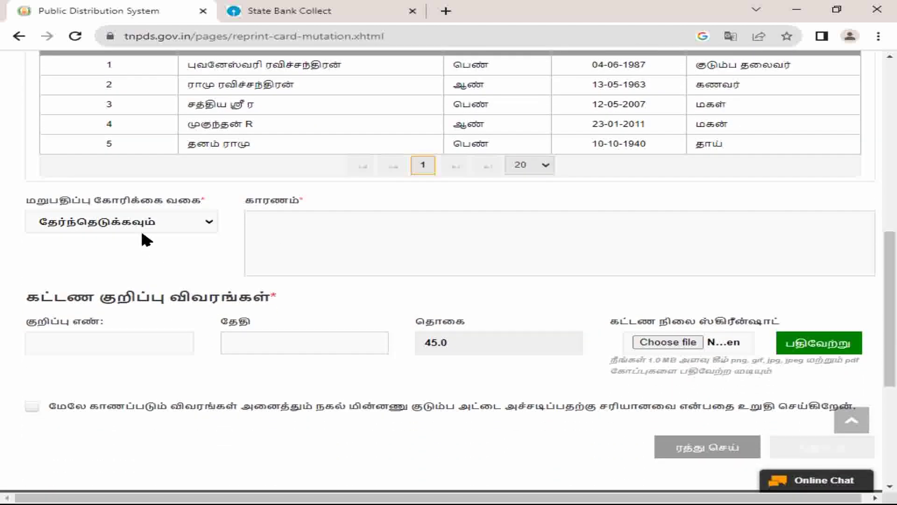
pyautogui.scroll(-1, 141, 231)
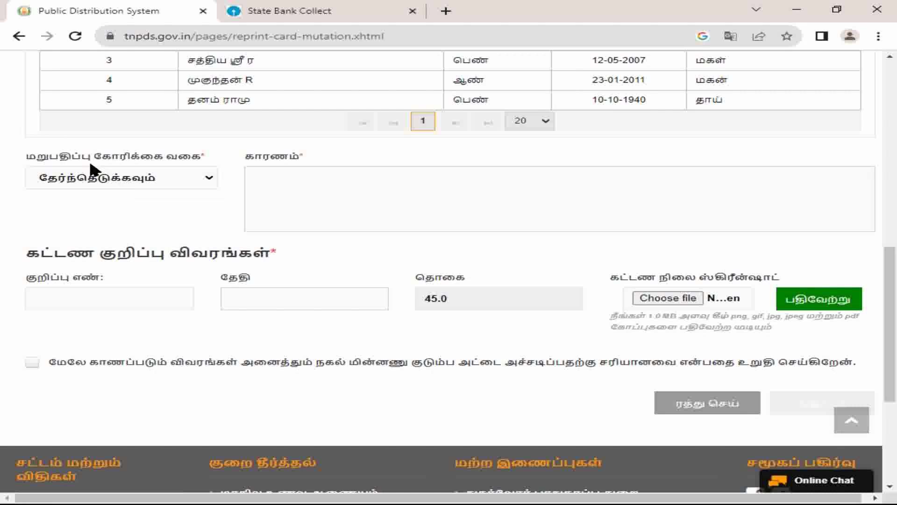
pyautogui.moveTo(22, 156); pyautogui.dragTo(167, 156)
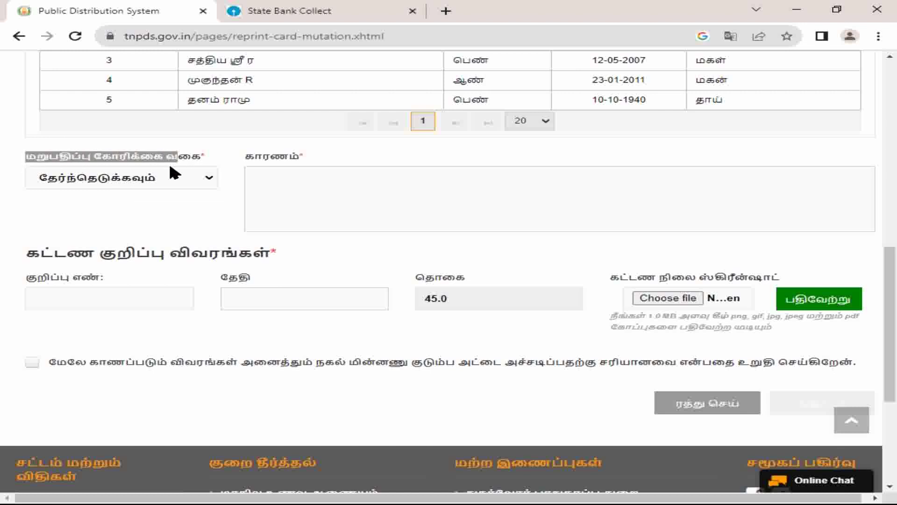
pyautogui.click(140, 193)
pyautogui.click(140, 180)
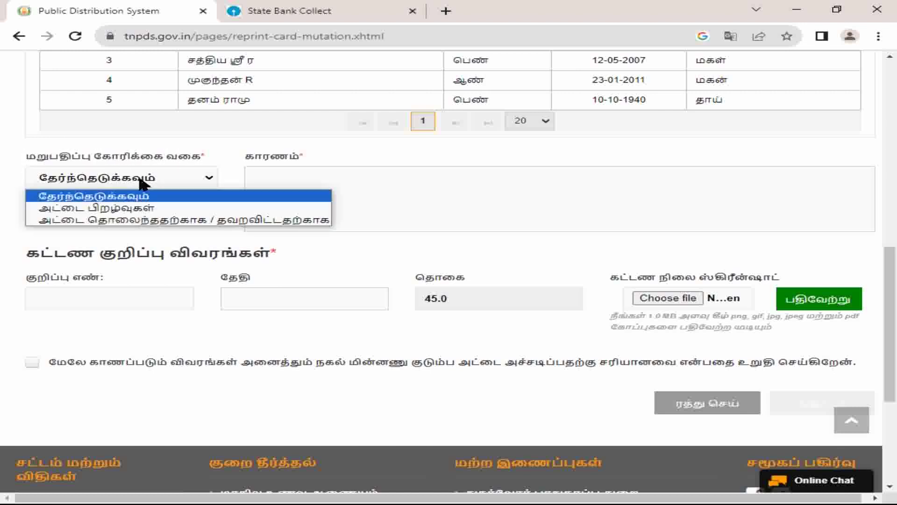